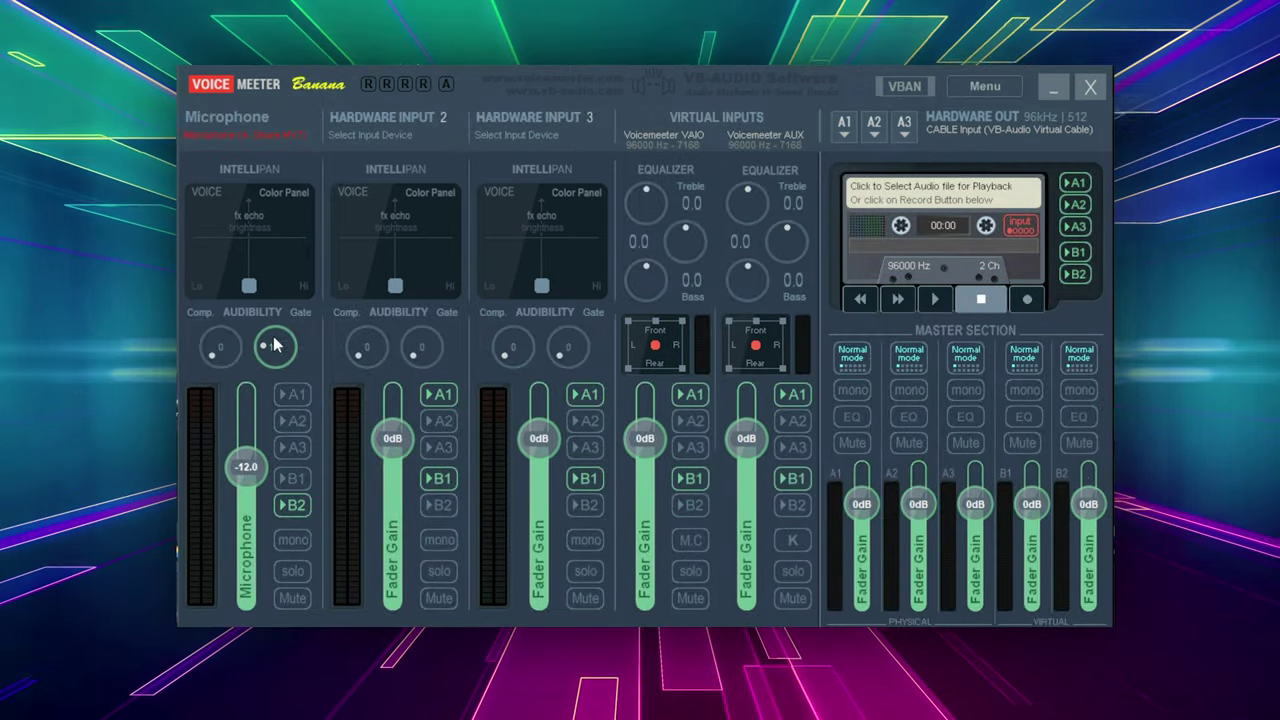
Raise the Microphone strip's Comp knob and move the EQPro-G6 BUS A4 window toward the centre
drag(220, 352, 217, 346)
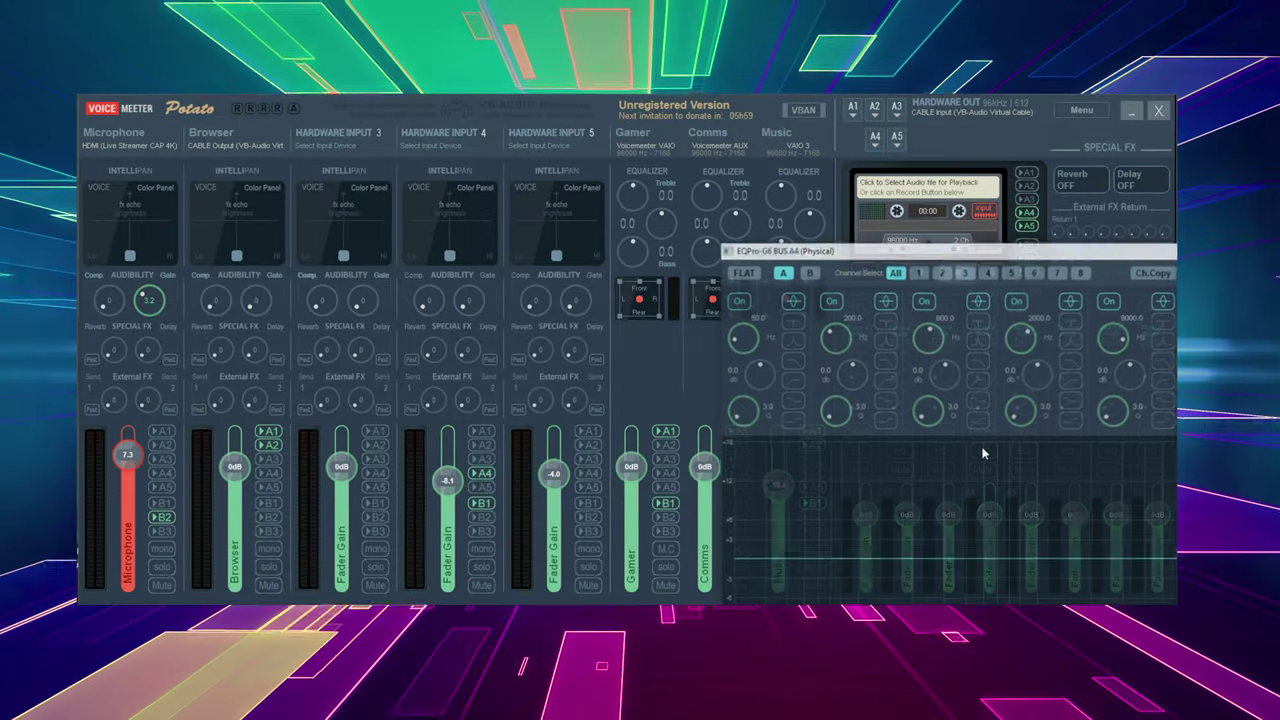
drag(850, 251, 544, 192)
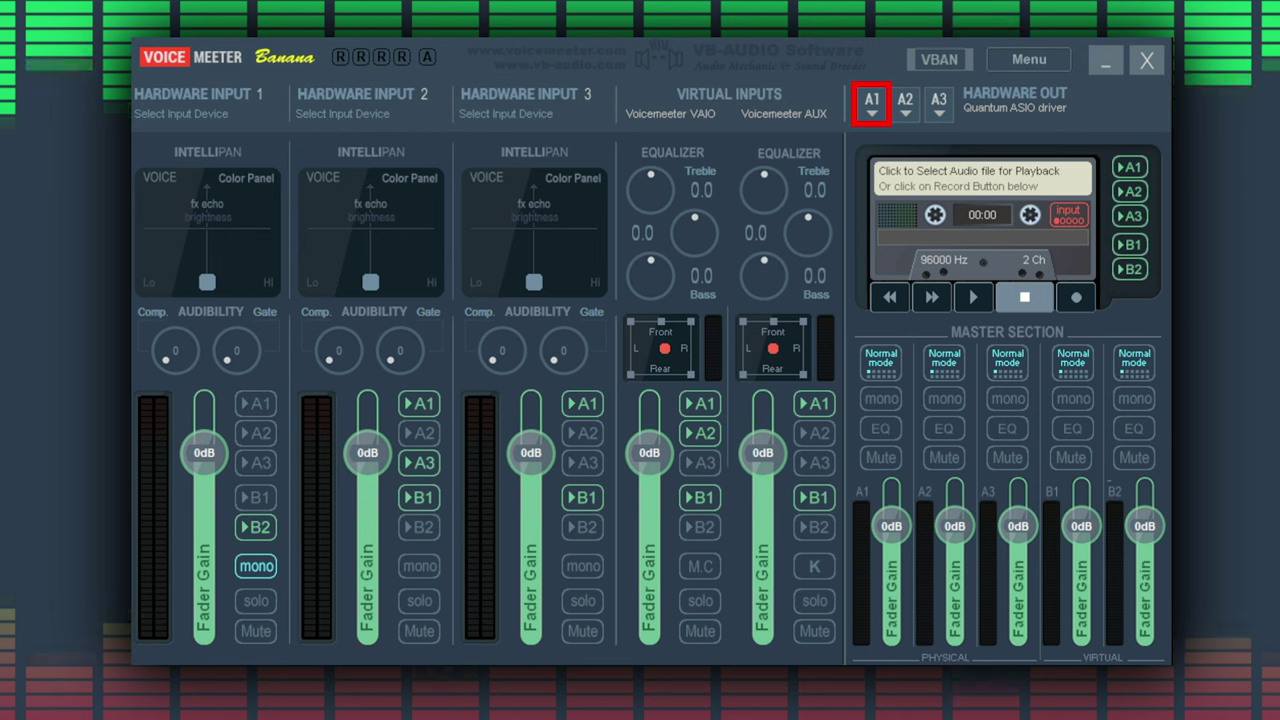
Set the A1 Hardware Out device to WDM: CABLE Input (VB-Audio Virtual Cable)
click(874, 120)
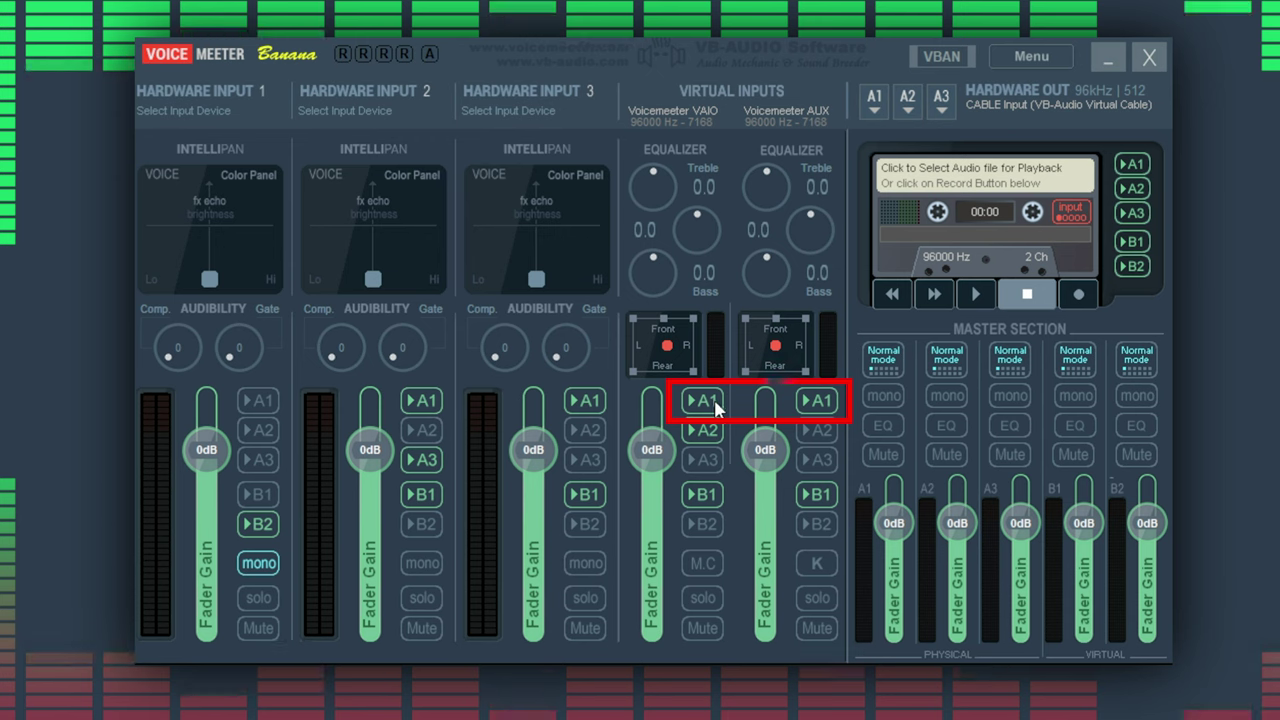
click(815, 403)
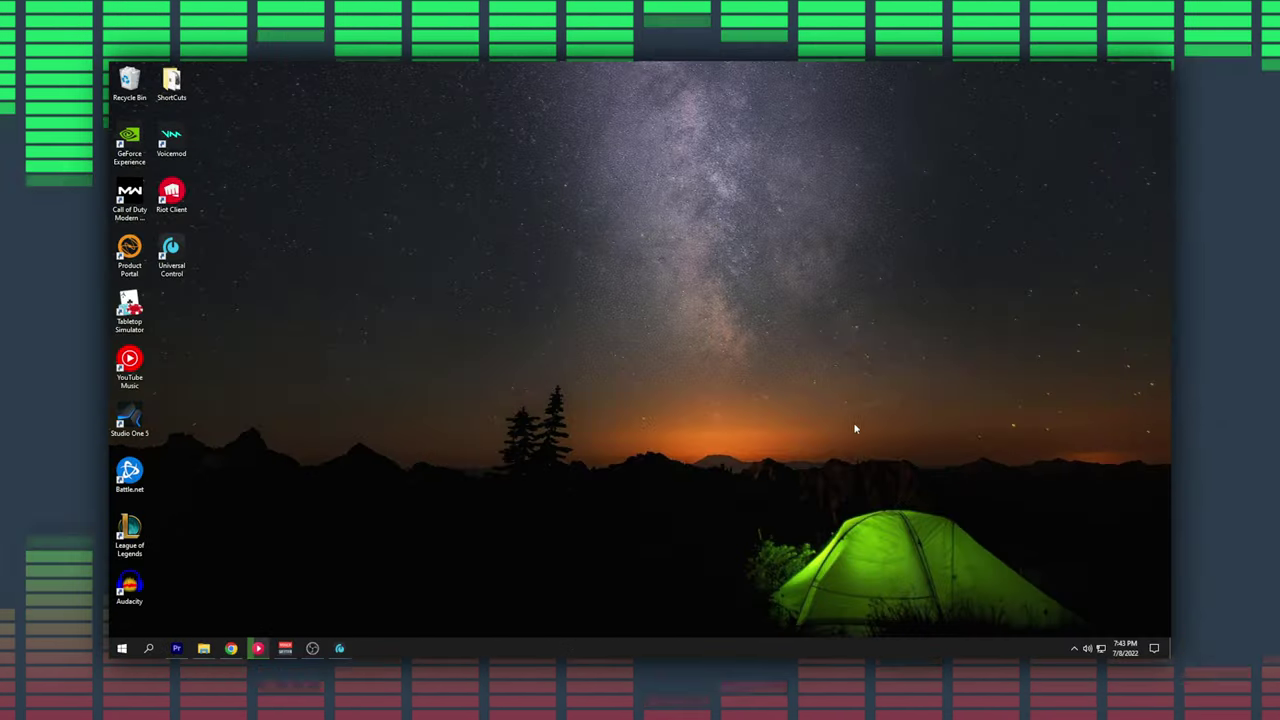
Open Windows Sound settings from the tray volume icon and reach the playback device list
right_click(1087, 650)
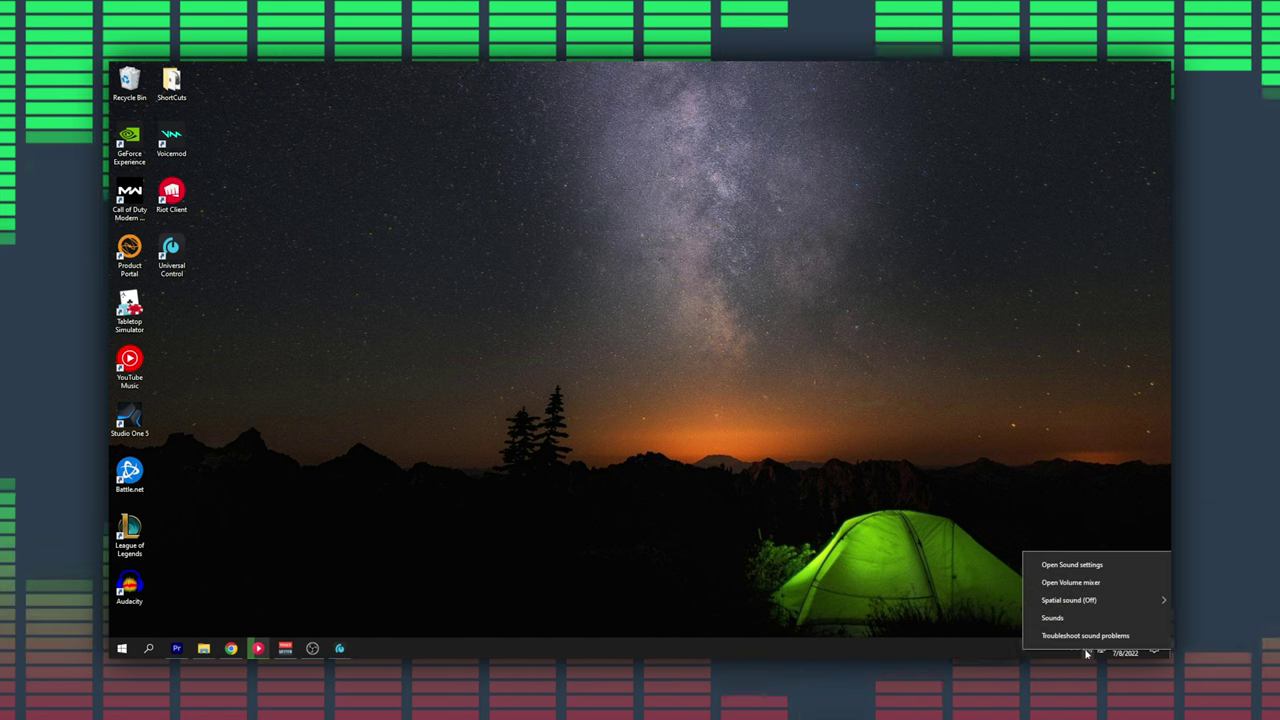
click(1080, 570)
scroll(802, 416, down, 5)
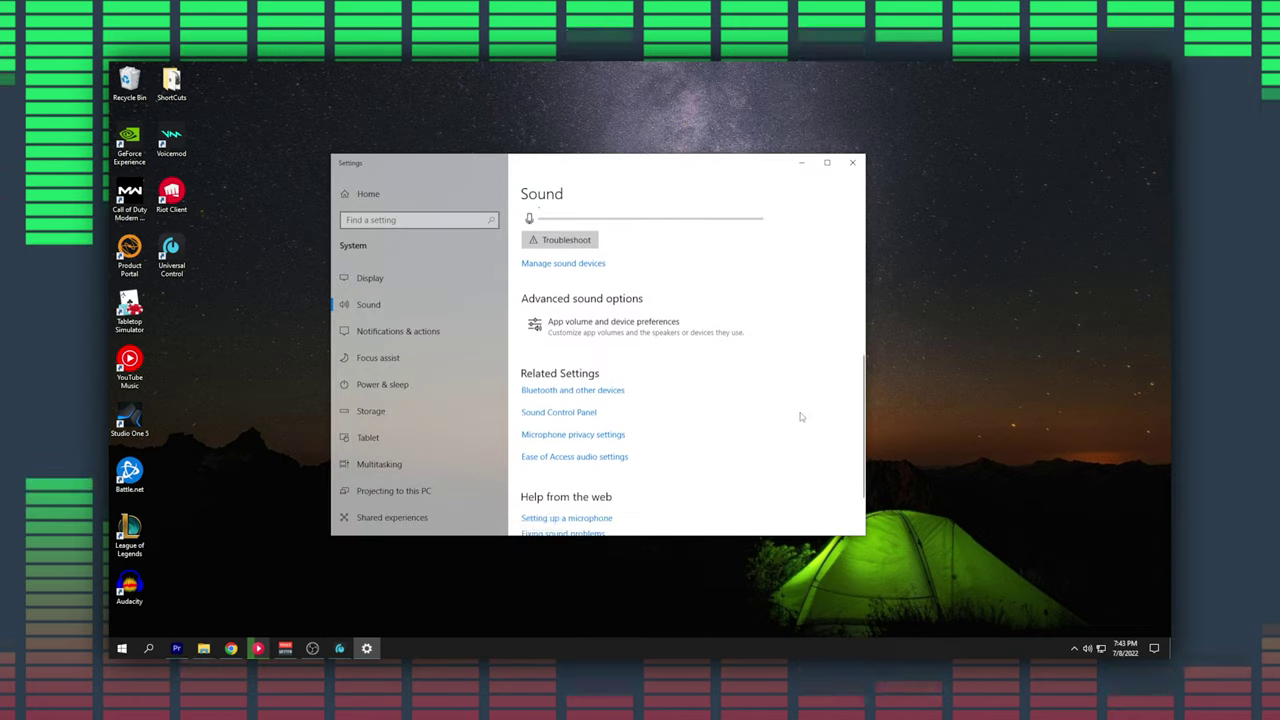
drag(380, 170, 646, 209)
scroll(688, 325, down, 5)
drag(688, 325, 690, 378)
Make VoiceMeeter Input the default playback device and bring up VoiceMeeter Aux Input's options
right_click(586, 336)
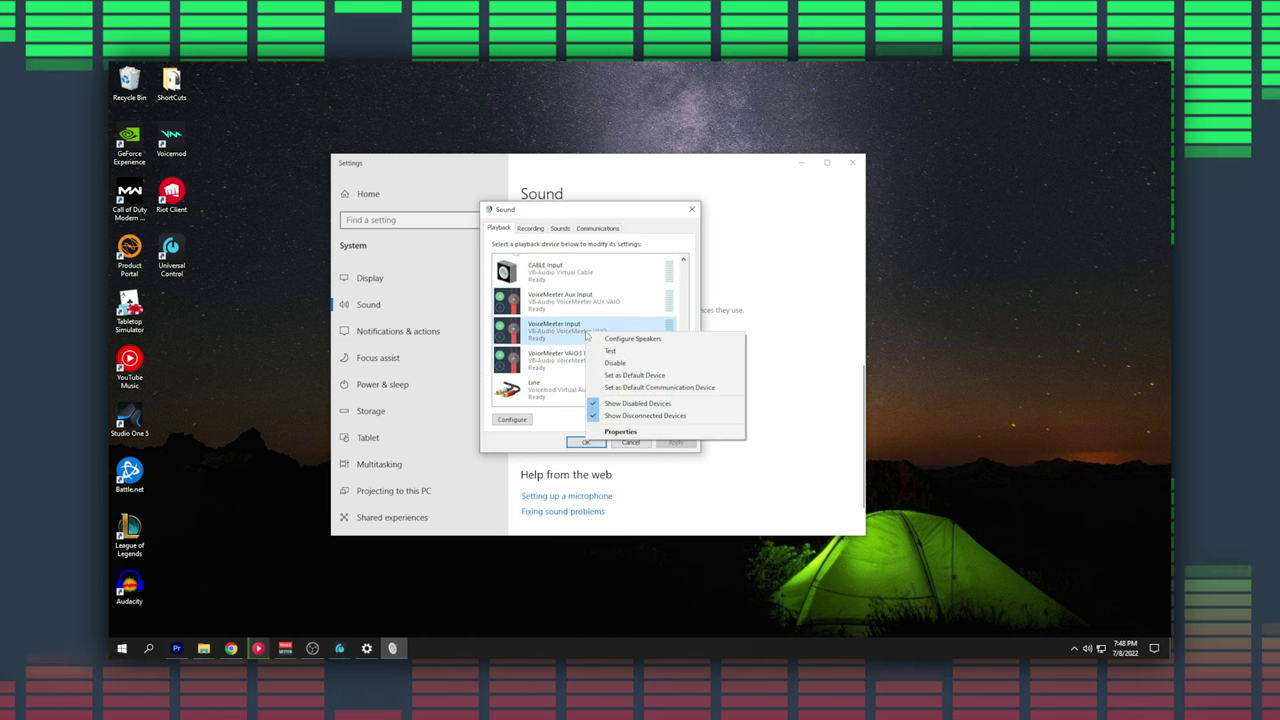
click(628, 376)
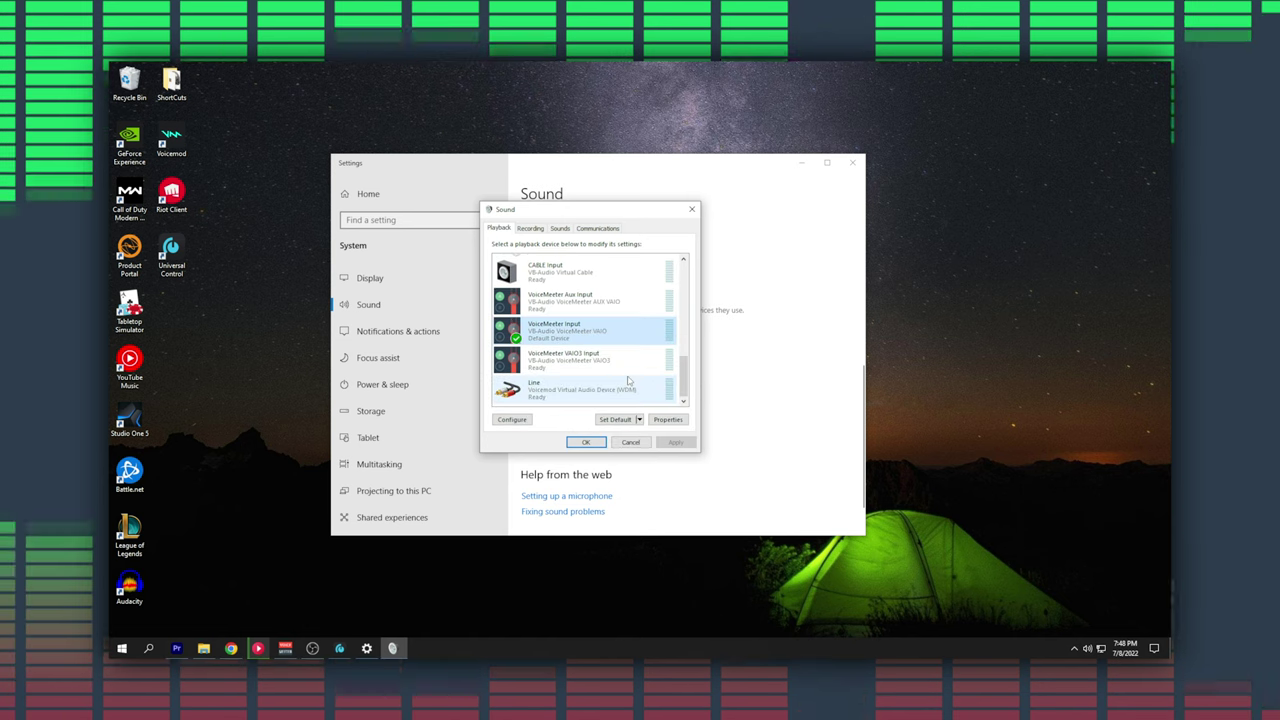
right_click(574, 308)
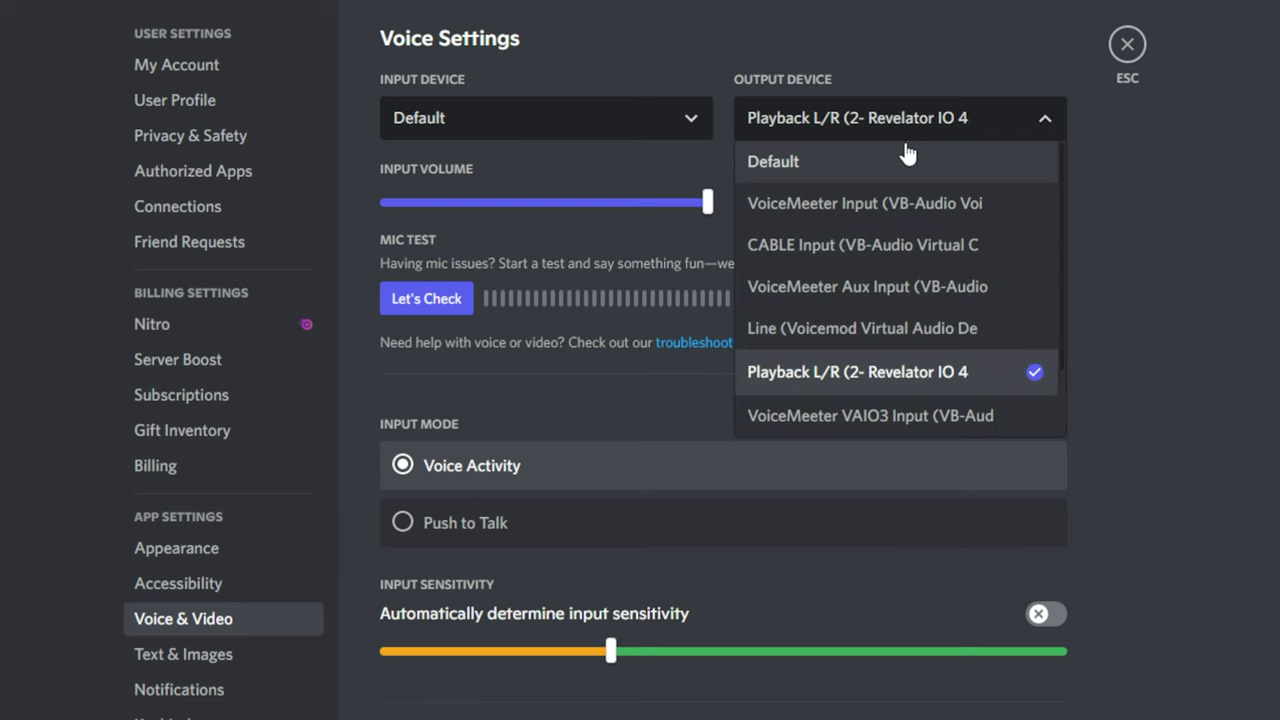
Switch Discord's voice Output Device from the Revelator playback device to Default
click(860, 170)
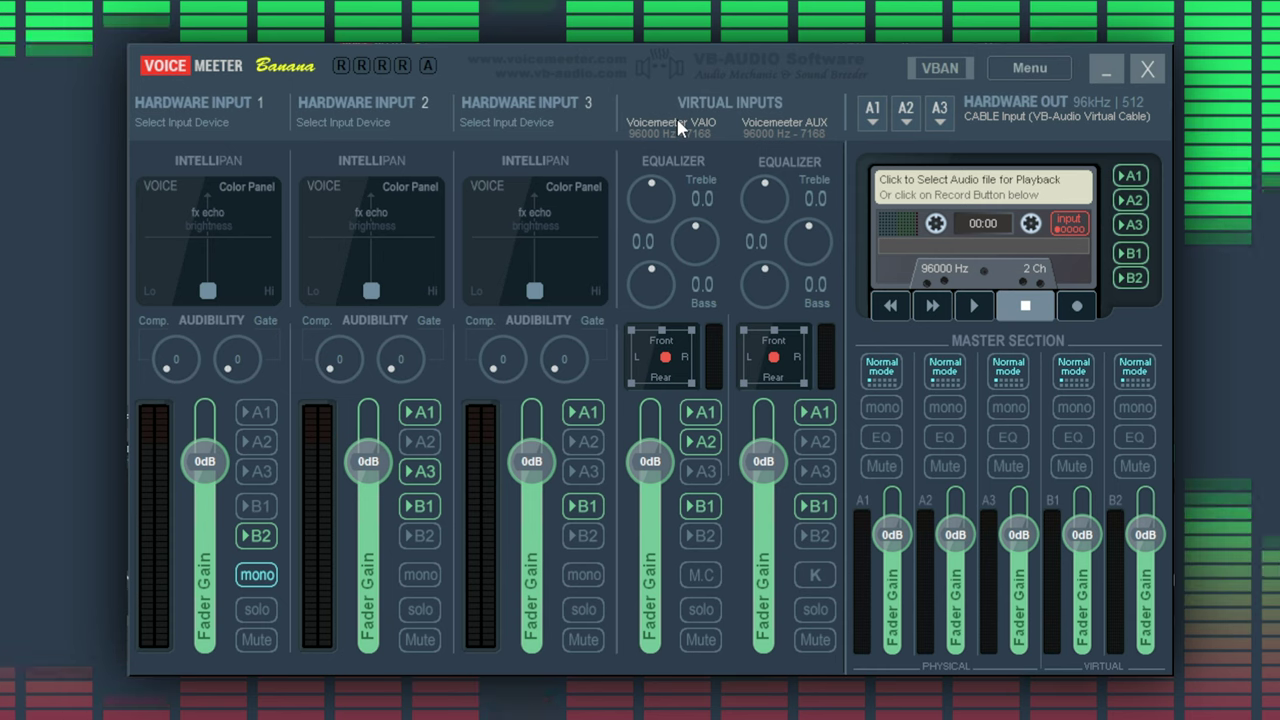
Label the two virtual input strips 'Desktop' and 'Communications'
click(678, 125)
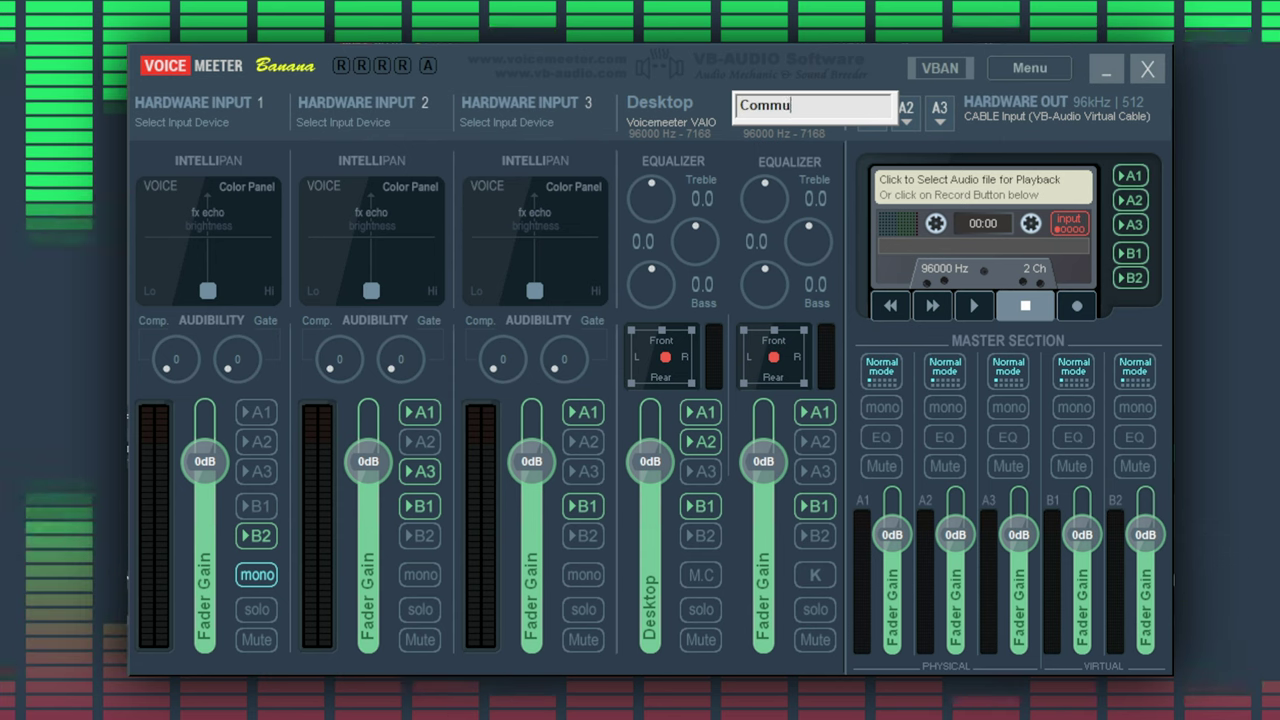
key(Return)
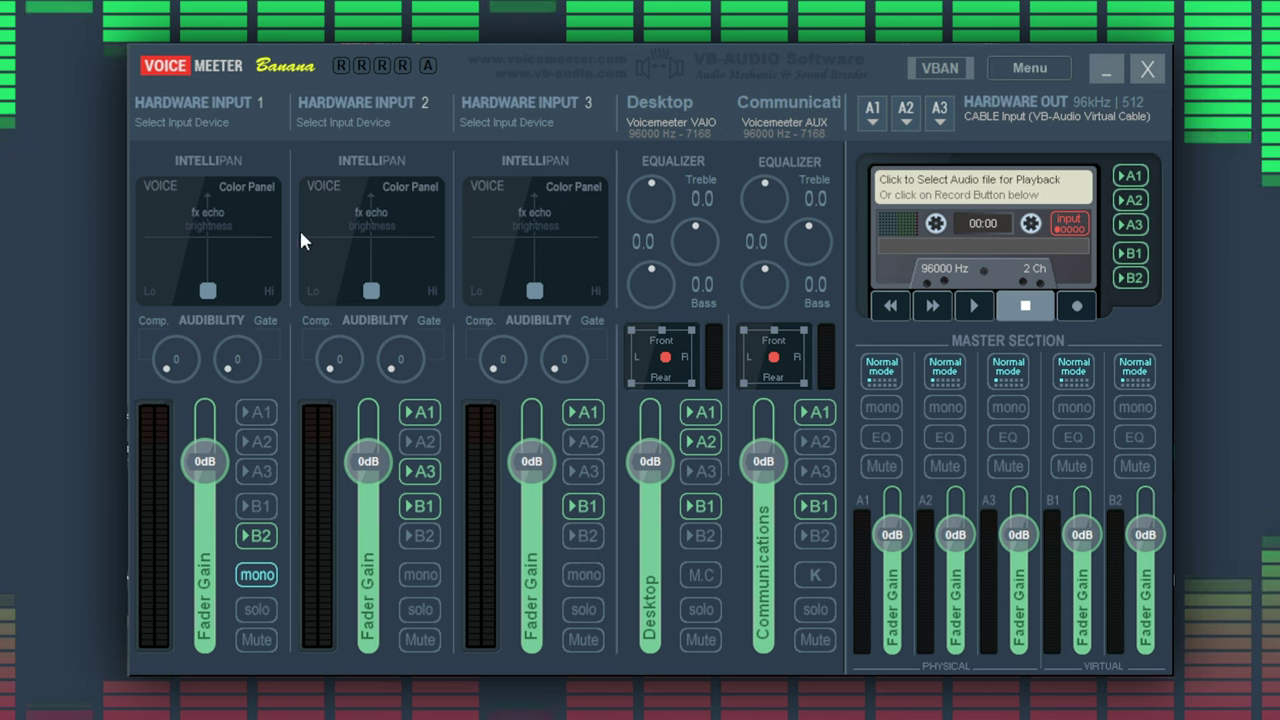
Set Hardware Input 1 to WDM: Mic 1/2 (Revelator IO 44), clear other routing, and enable B2
click(210, 125)
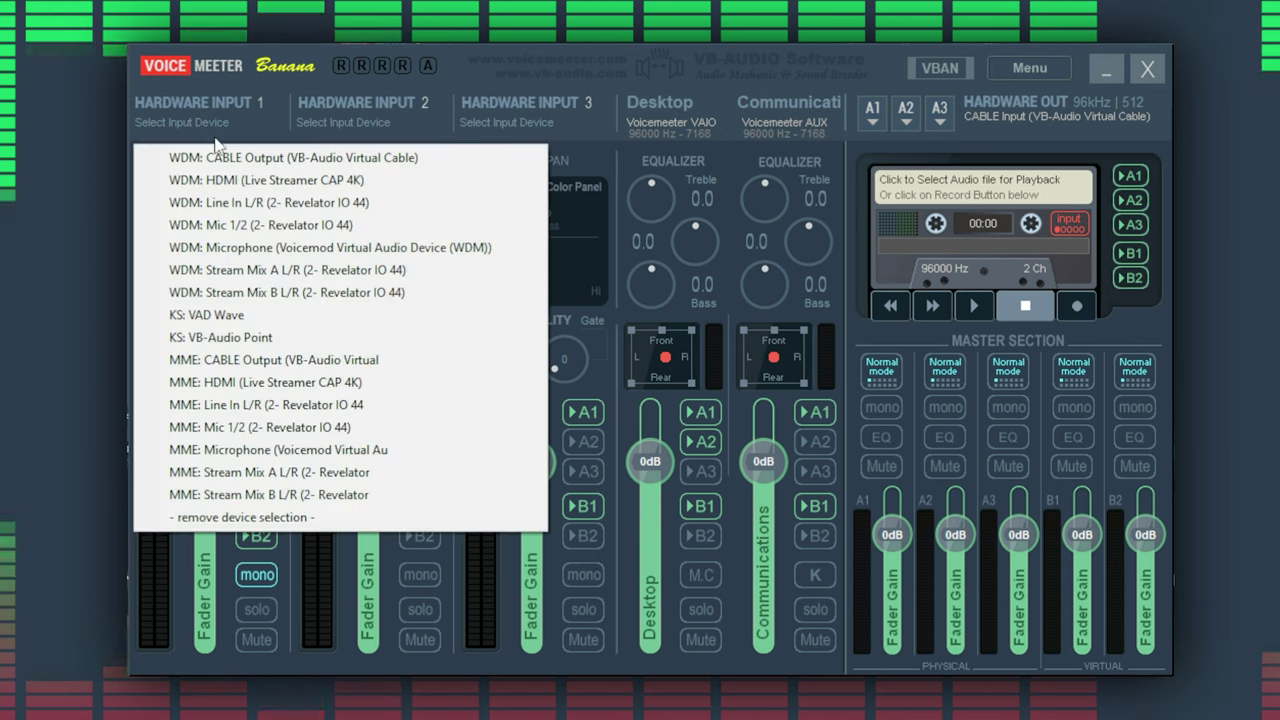
click(239, 225)
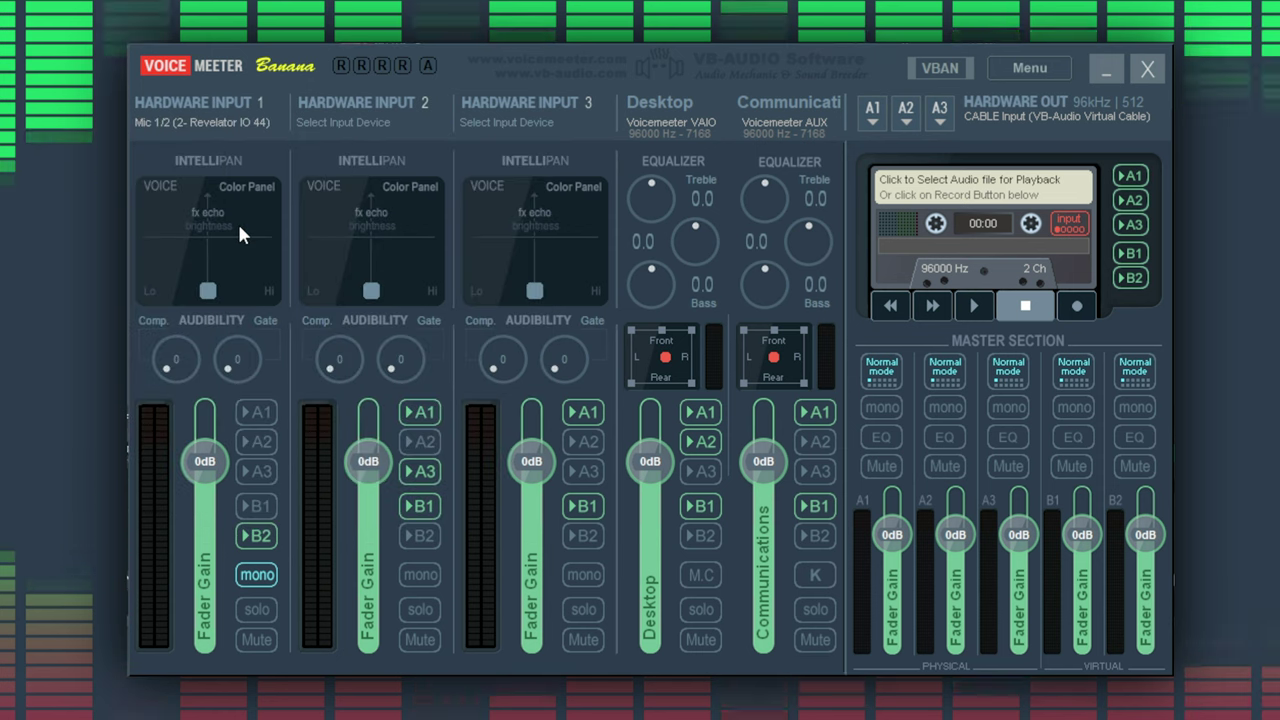
click(262, 415)
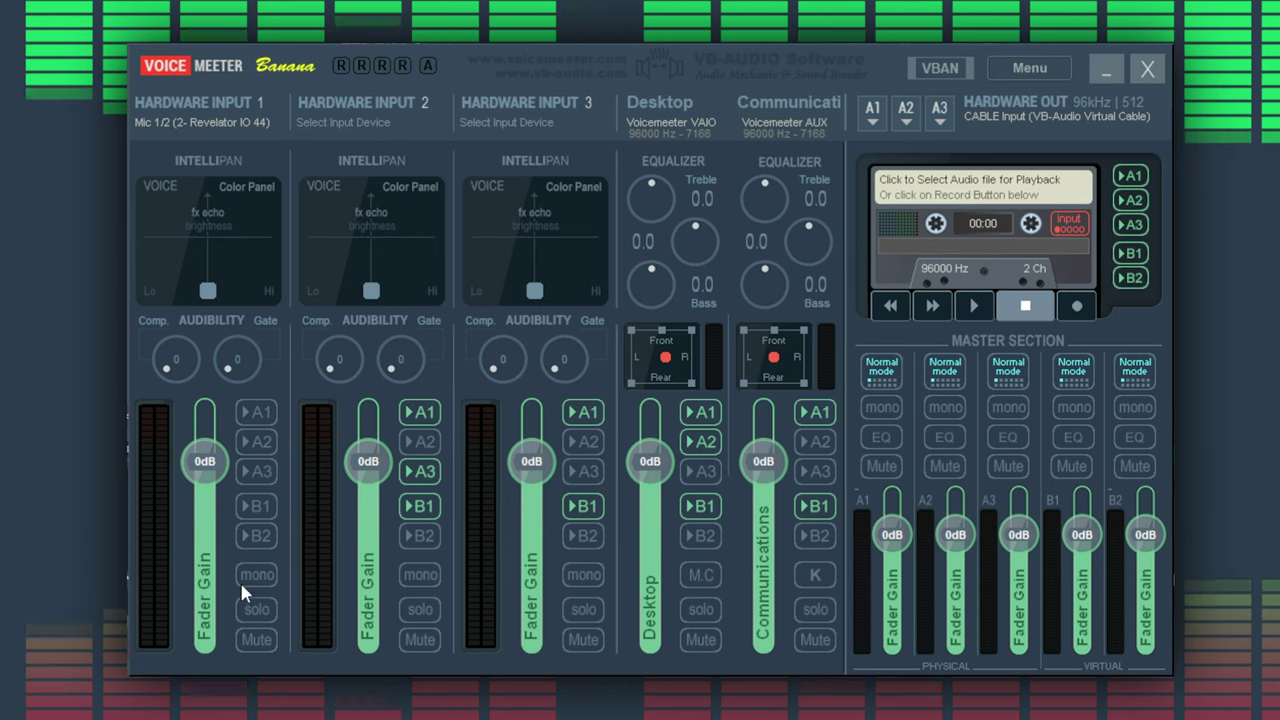
click(250, 536)
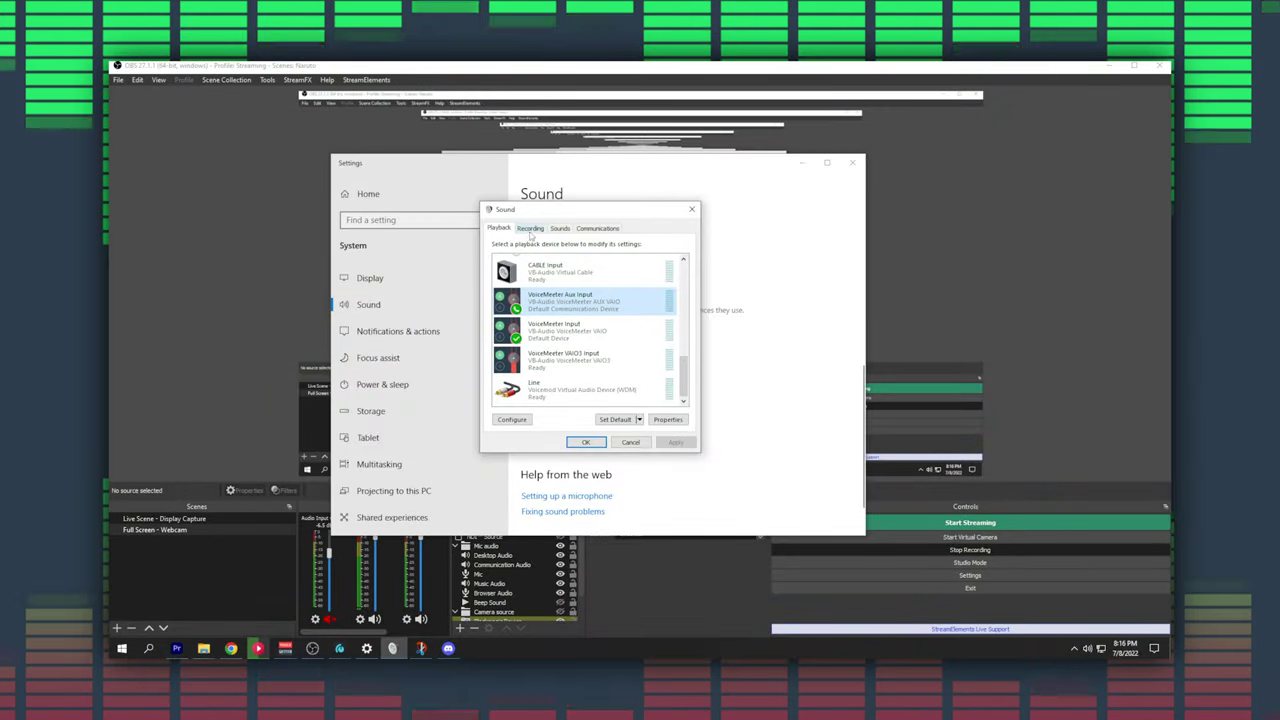
Set VoiceMeeter Aux Output as the default device on the Recording tab
click(530, 229)
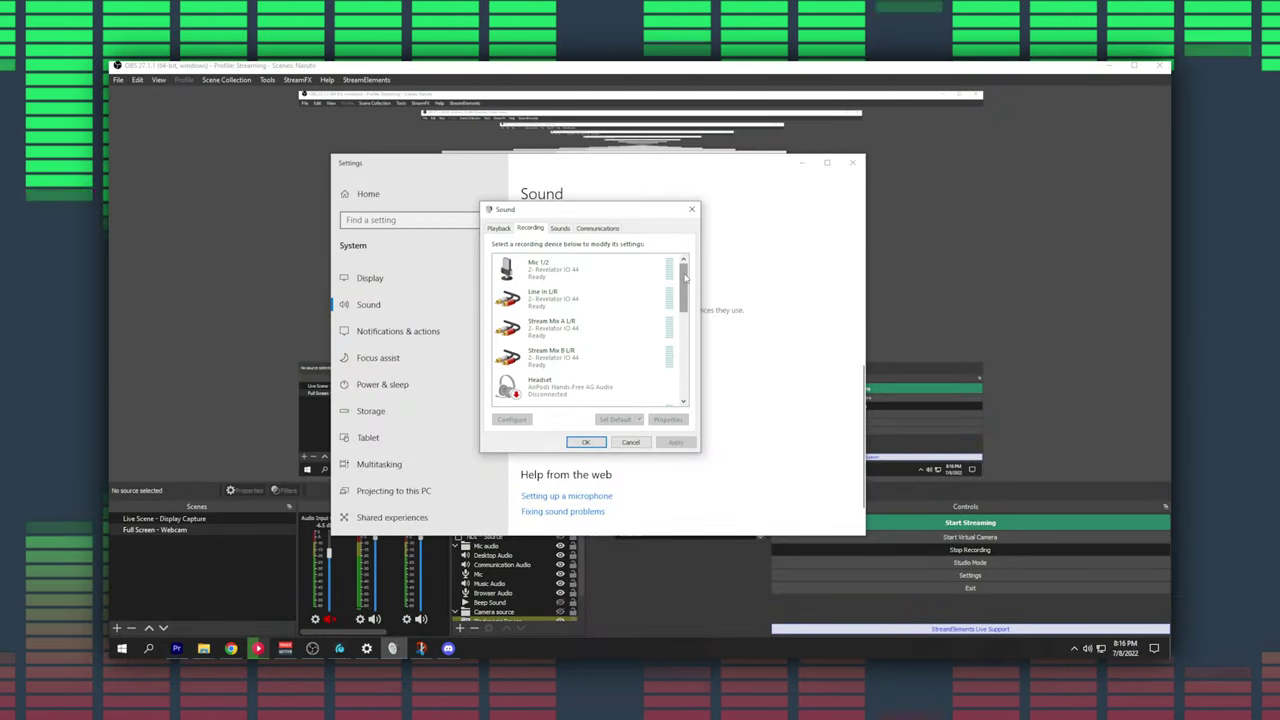
scroll(688, 336, down, 3)
click(590, 299)
click(610, 420)
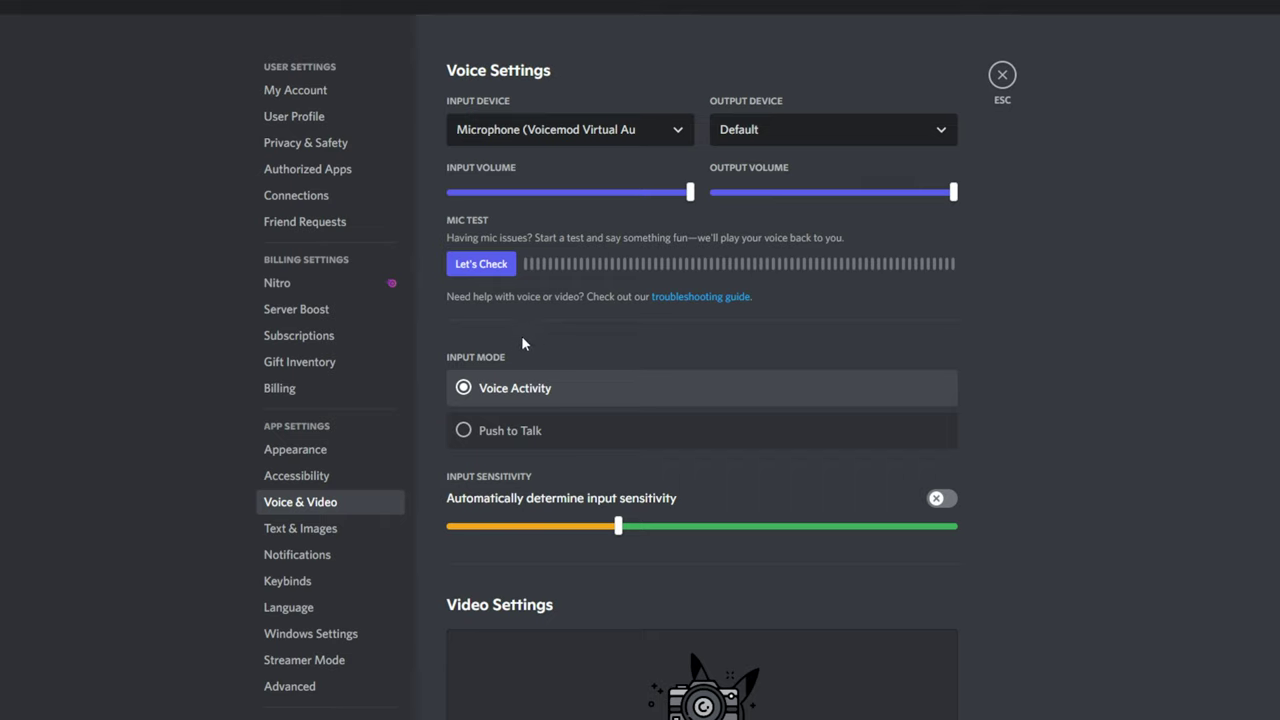
Switch Discord's voice Input Device from the Voicemod microphone to Default
click(680, 136)
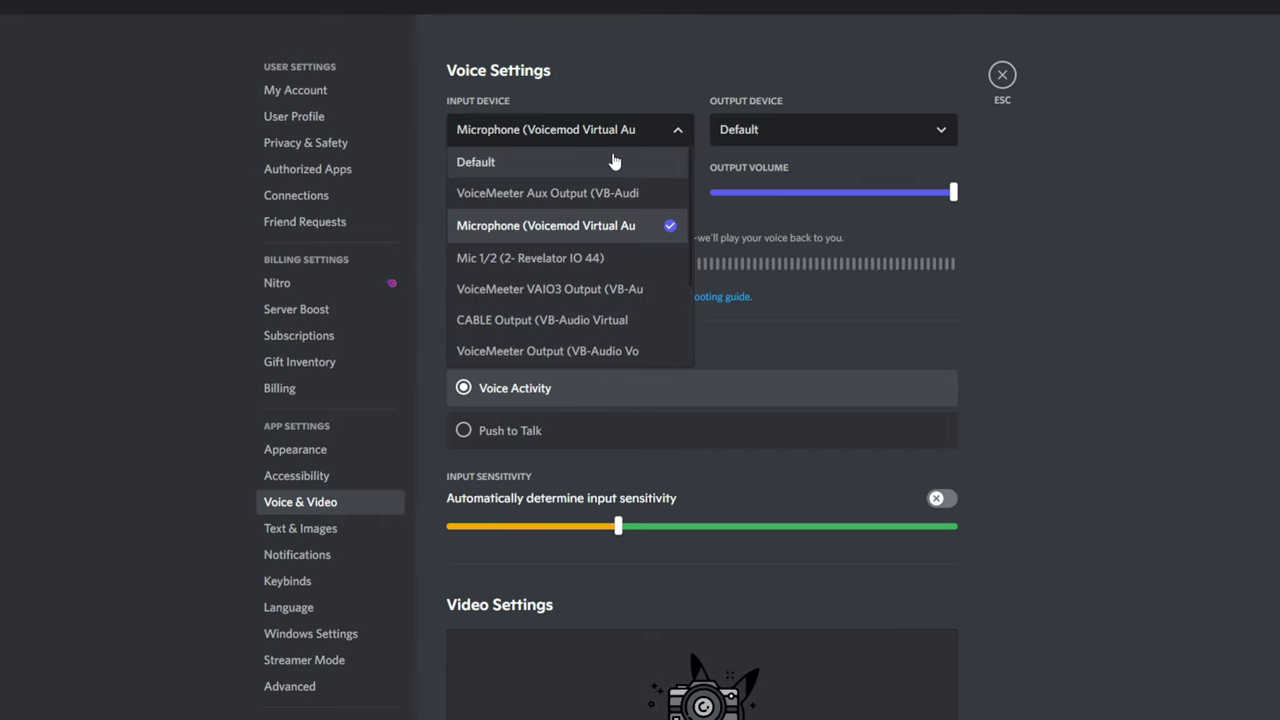
click(524, 166)
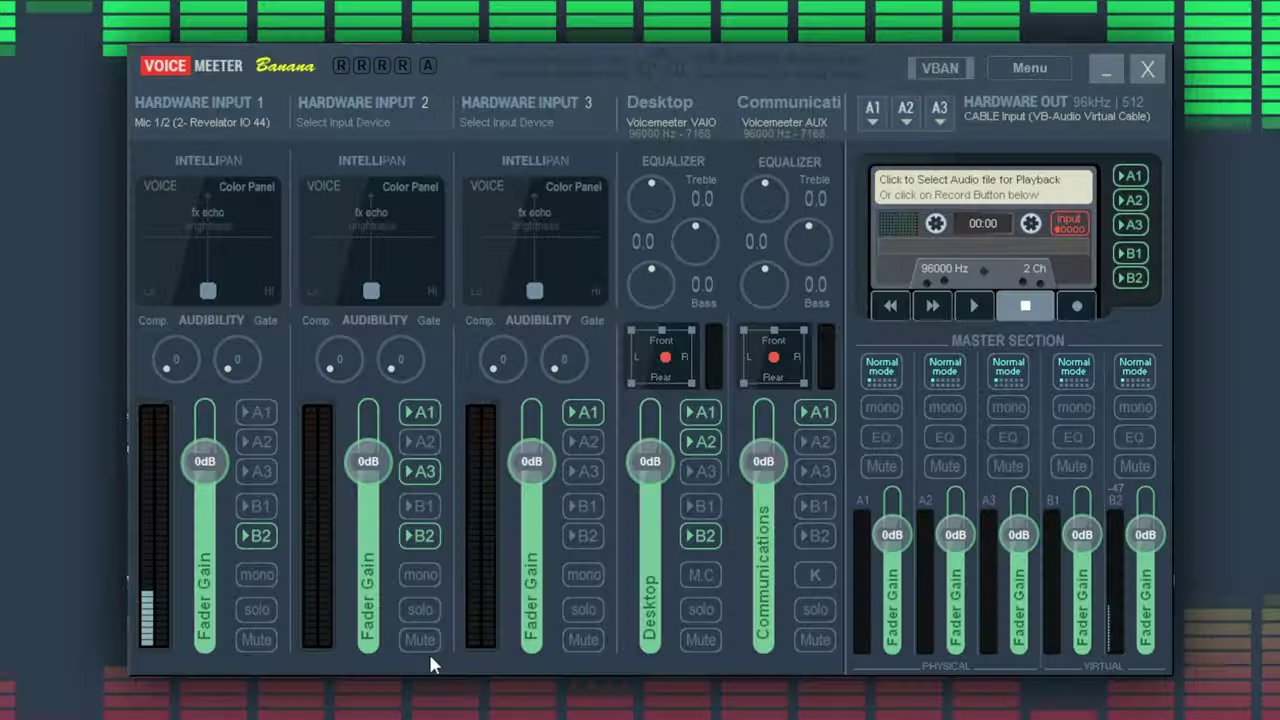
Unroute Hardware Input 2 and Desktop from B2, lower B2 to -2.6 dB, and feed CABLE Output into Hardware Input 2
click(422, 536)
click(699, 545)
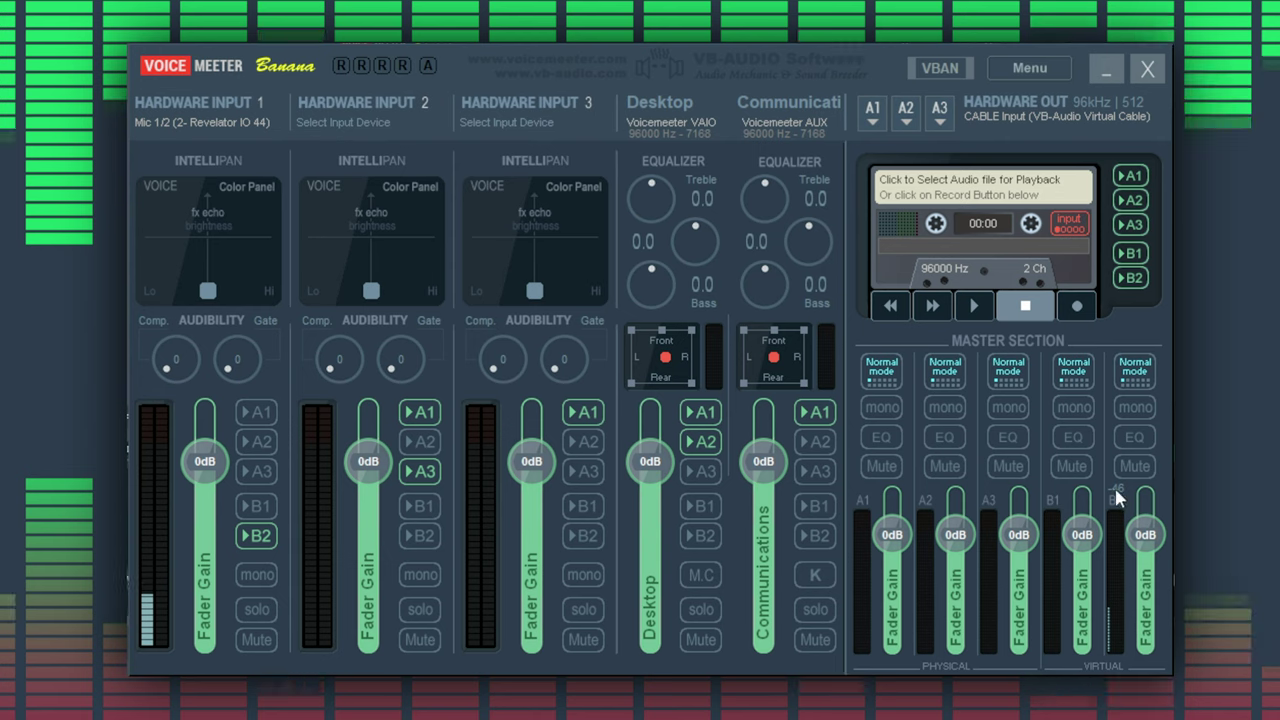
drag(1150, 537, 1152, 541)
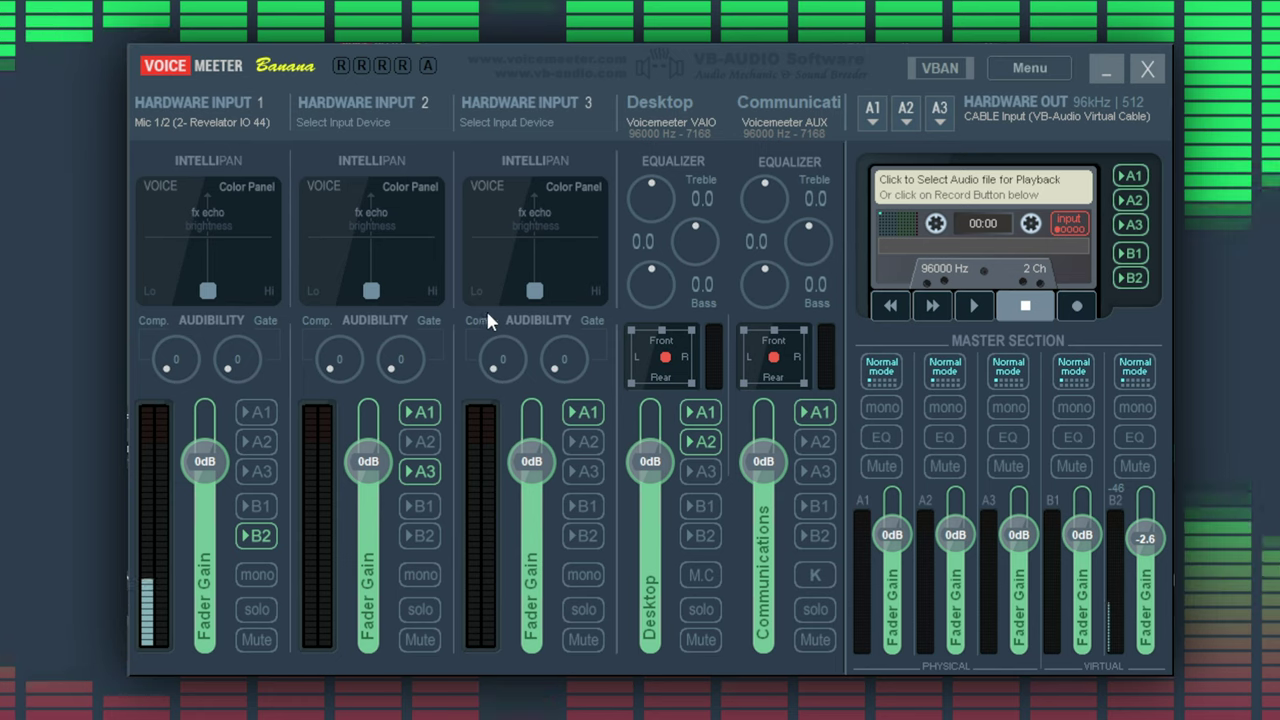
click(370, 124)
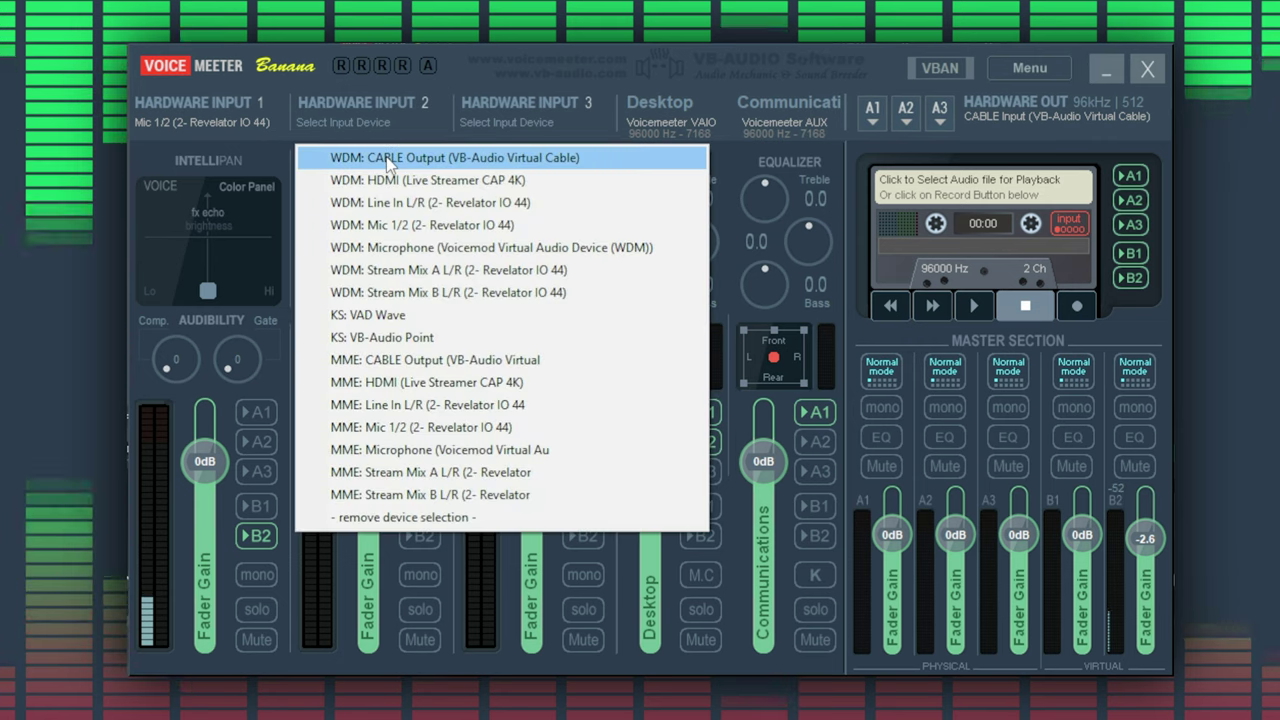
click(388, 160)
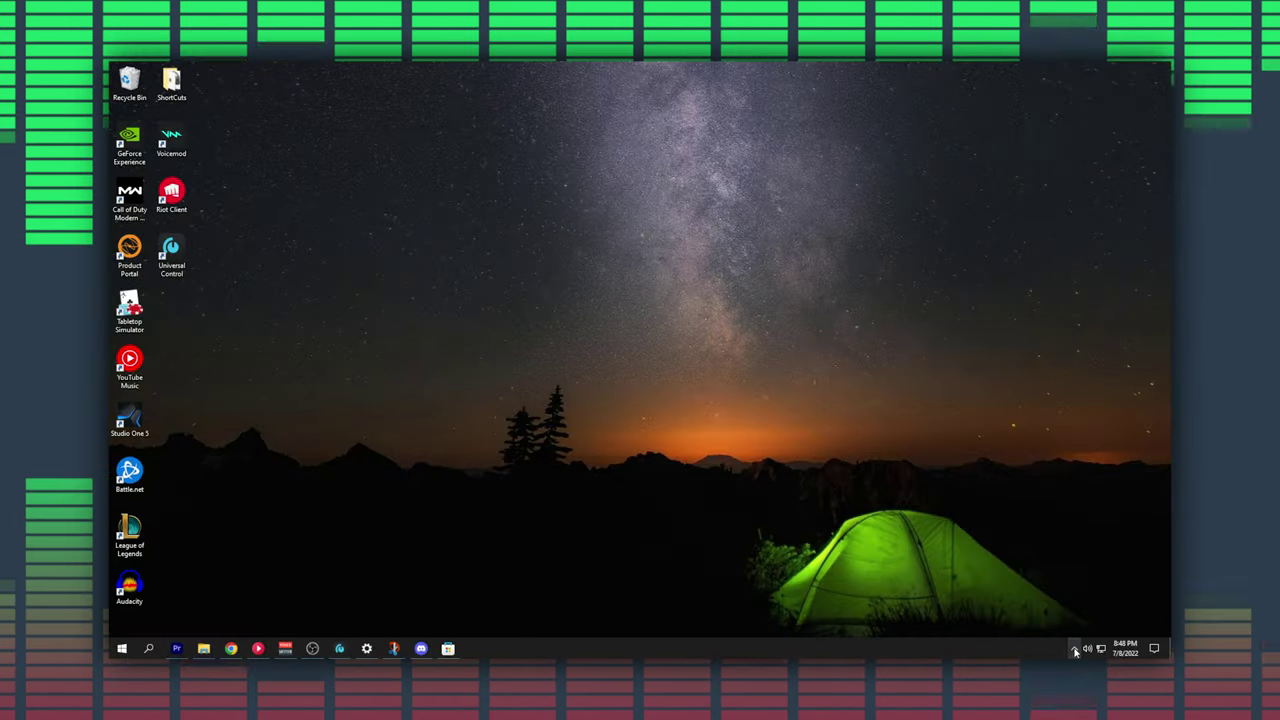
Open EarTrumpet from the tray and show the YouTube Music Desktop App's output device choices
click(1075, 650)
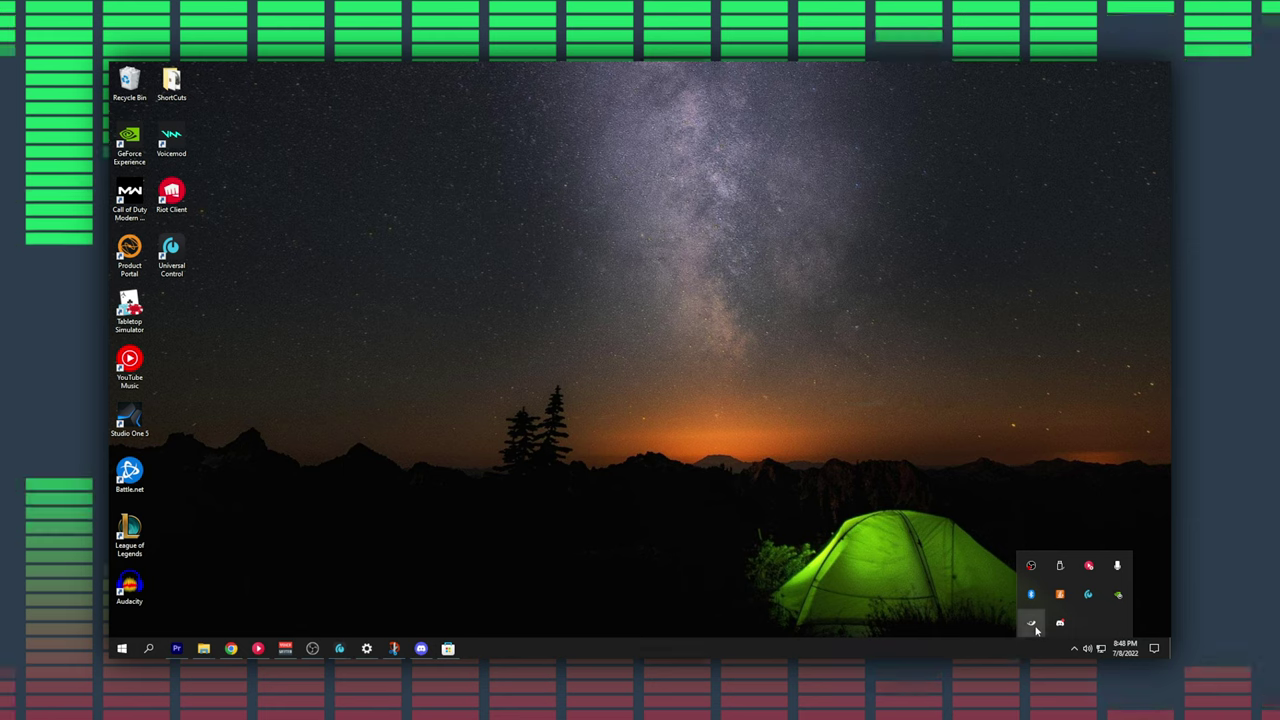
click(1031, 620)
click(993, 291)
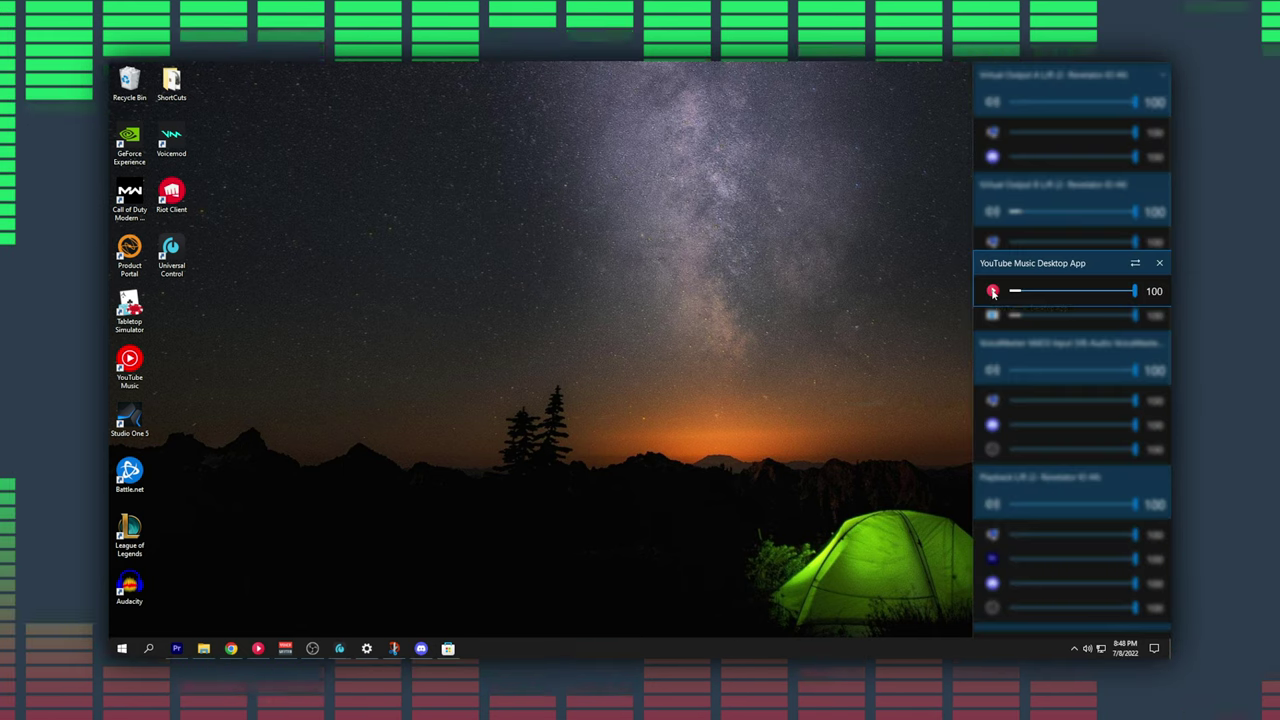
click(1135, 263)
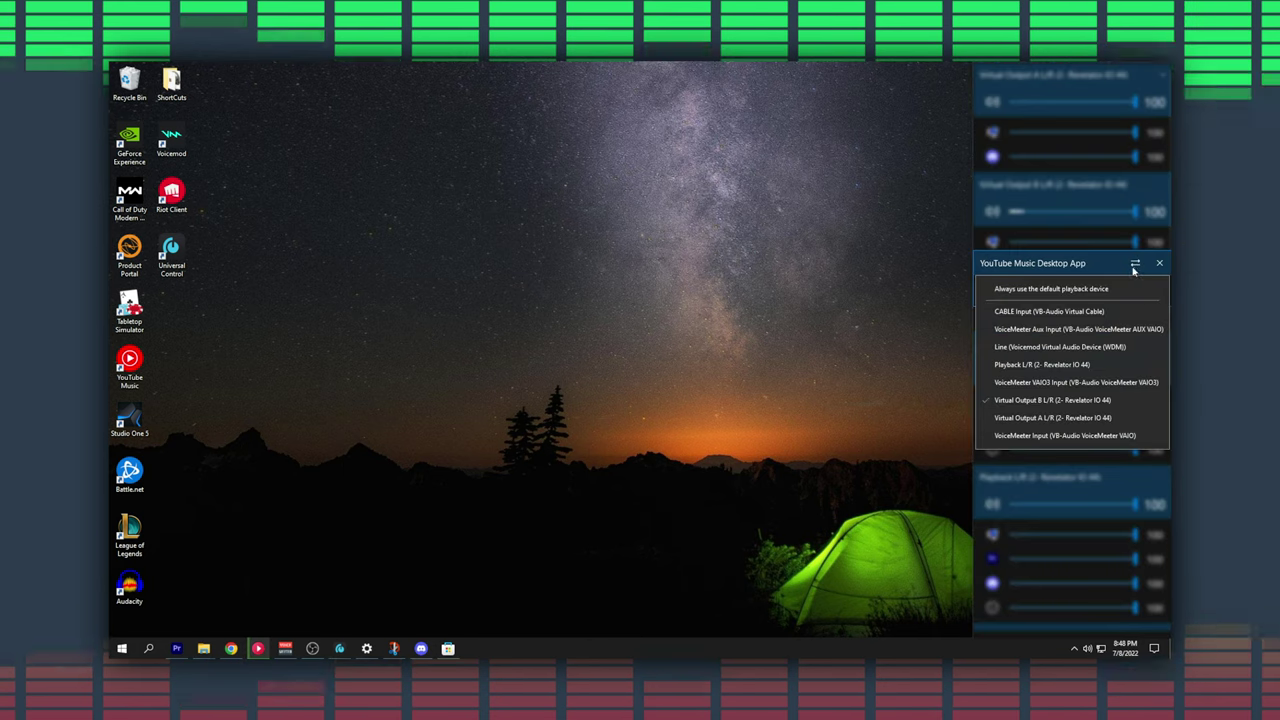